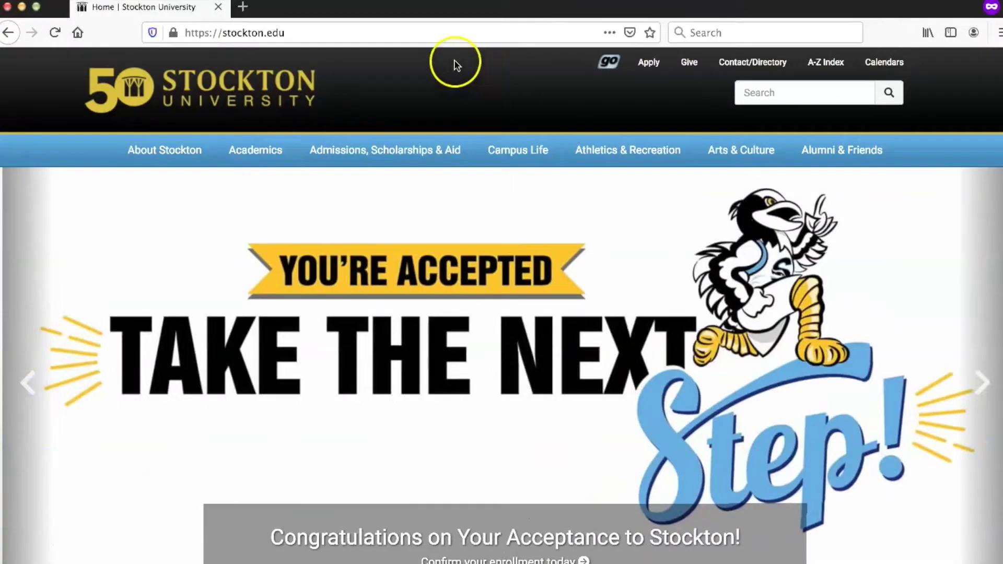
Go to go.stockton.edu and continue to the goStockton Portal login page
left_click(409, 34)
type("go.s")
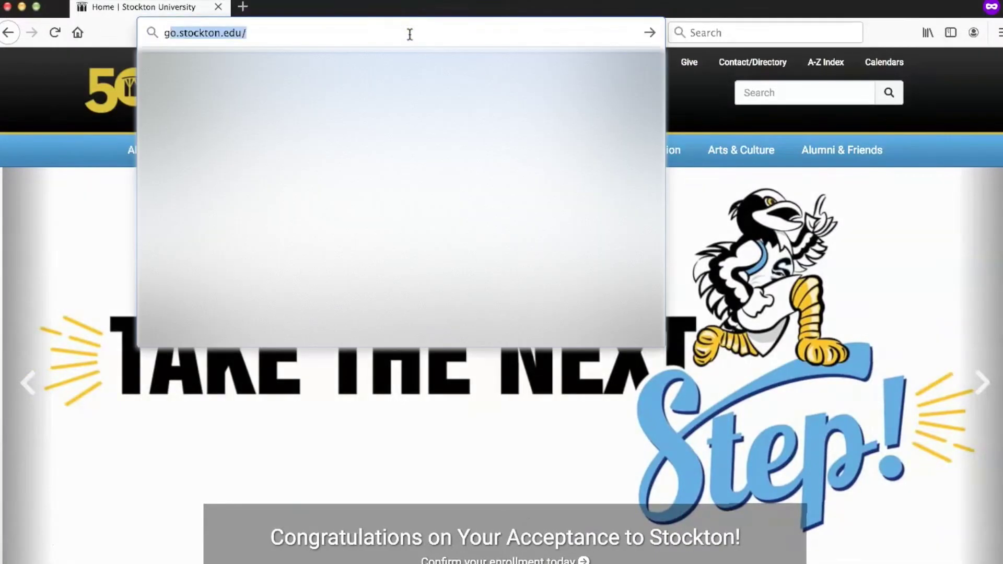
type("tockton.edu")
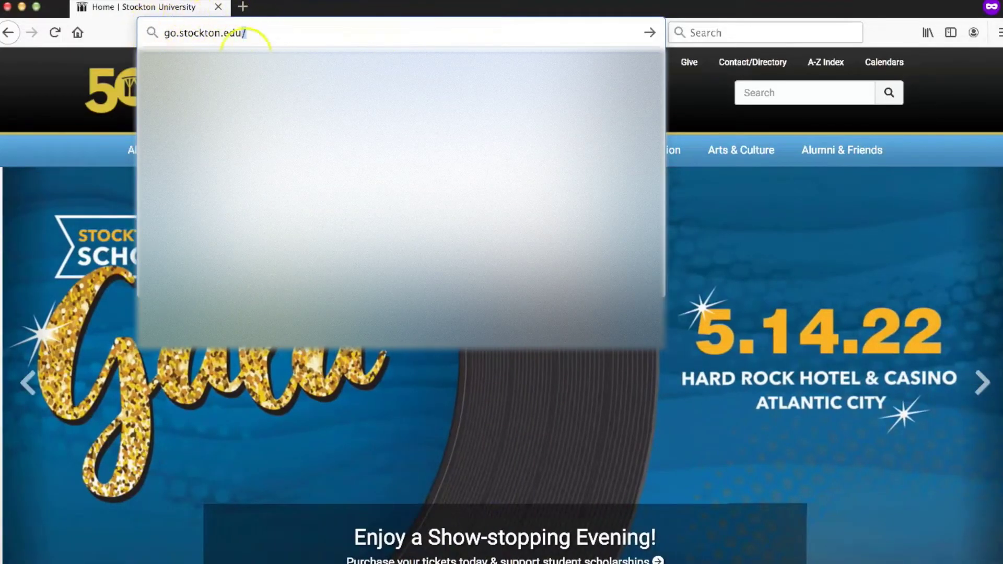
key("Return")
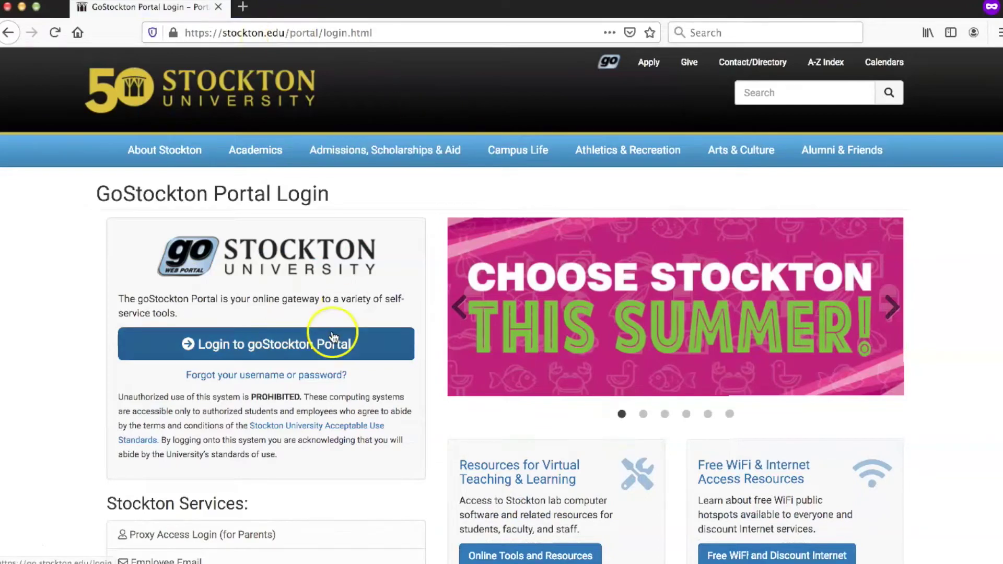
left_click(224, 357)
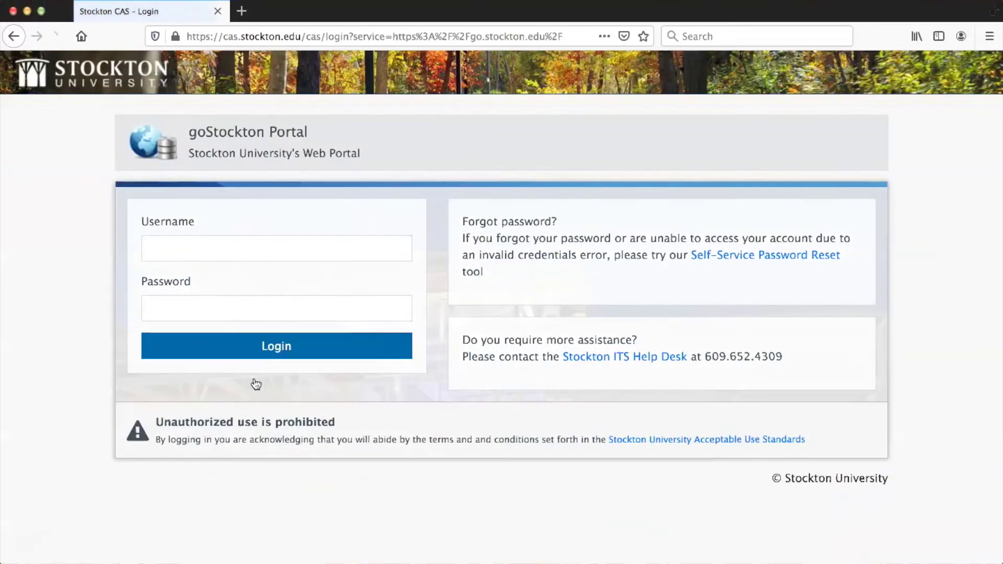
Sign in to Stockton CAS with the student's username and password
left_click(242, 251)
type("username")
left_click(222, 303)
type("••")
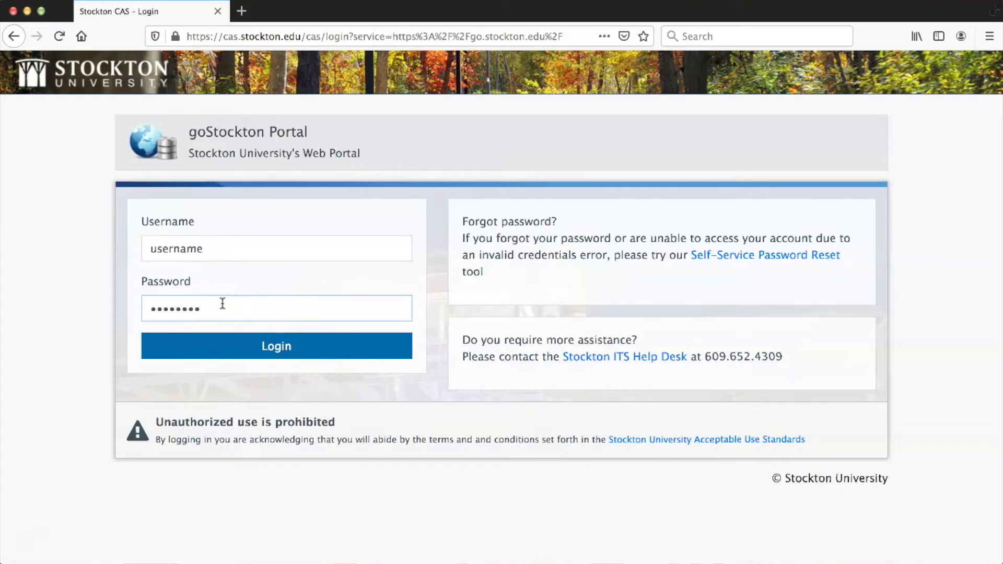
left_click(291, 346)
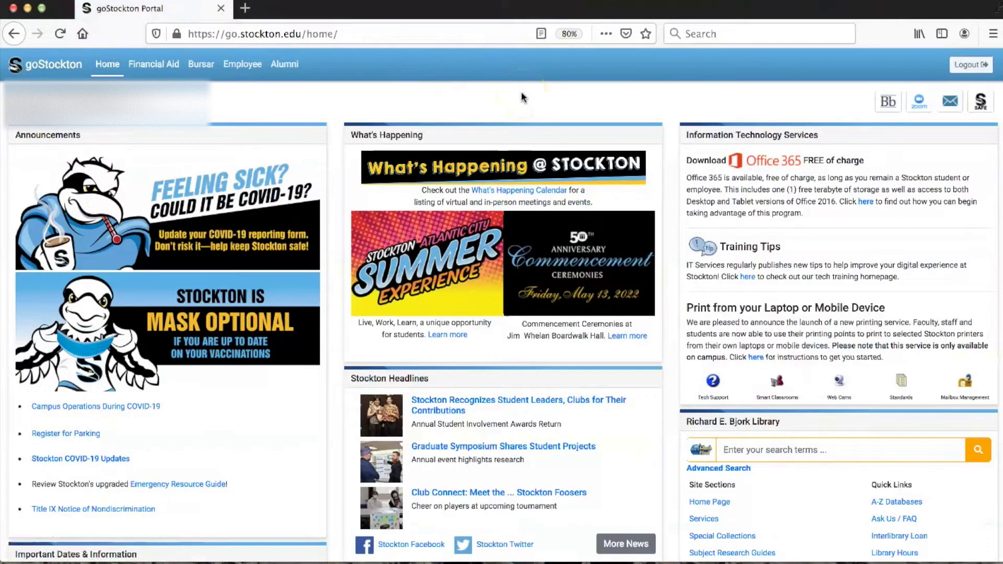
In the portal's Financial Aid section, view your financial aid requirements
left_click(165, 64)
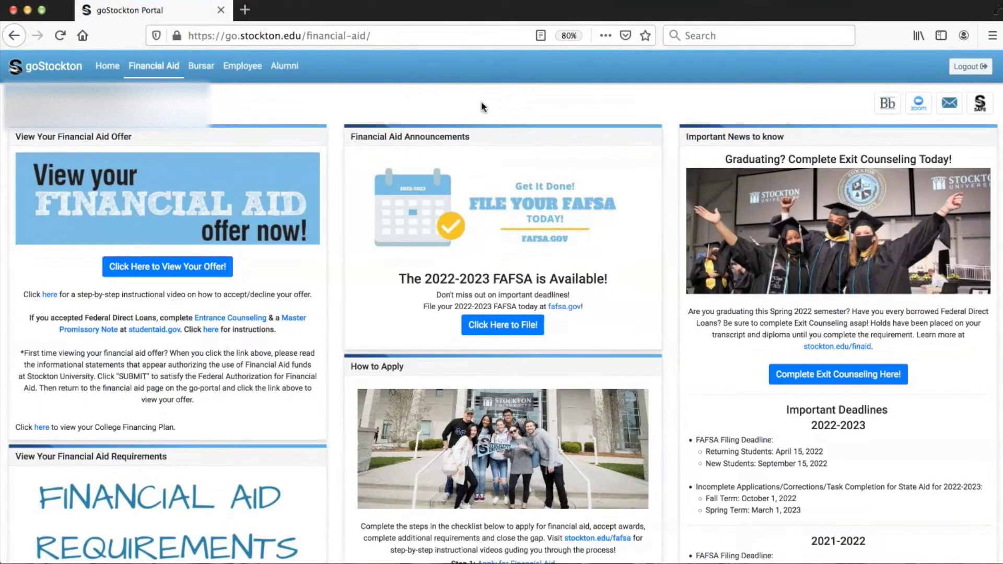
scroll(333, 144, "down", 5)
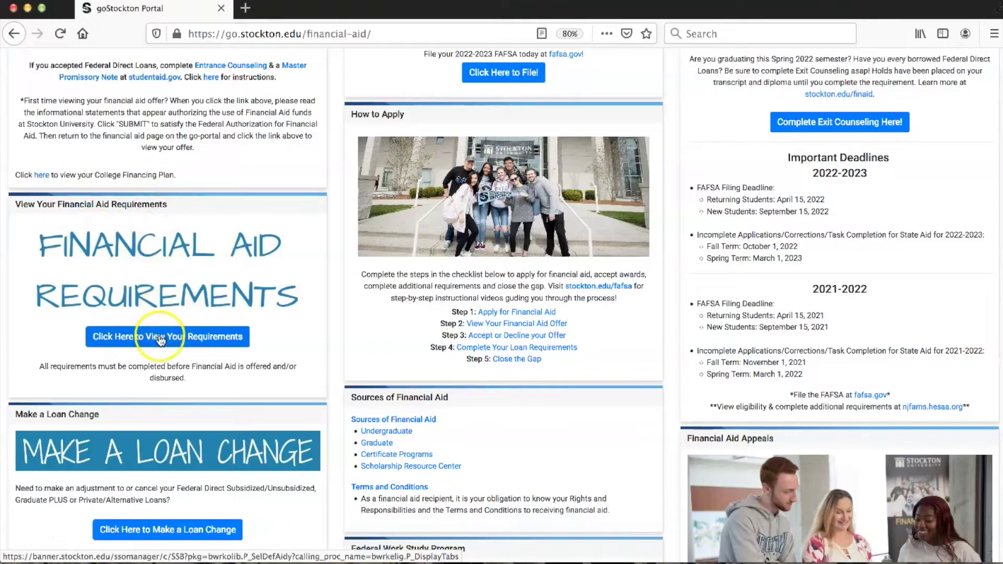
left_click(161, 339)
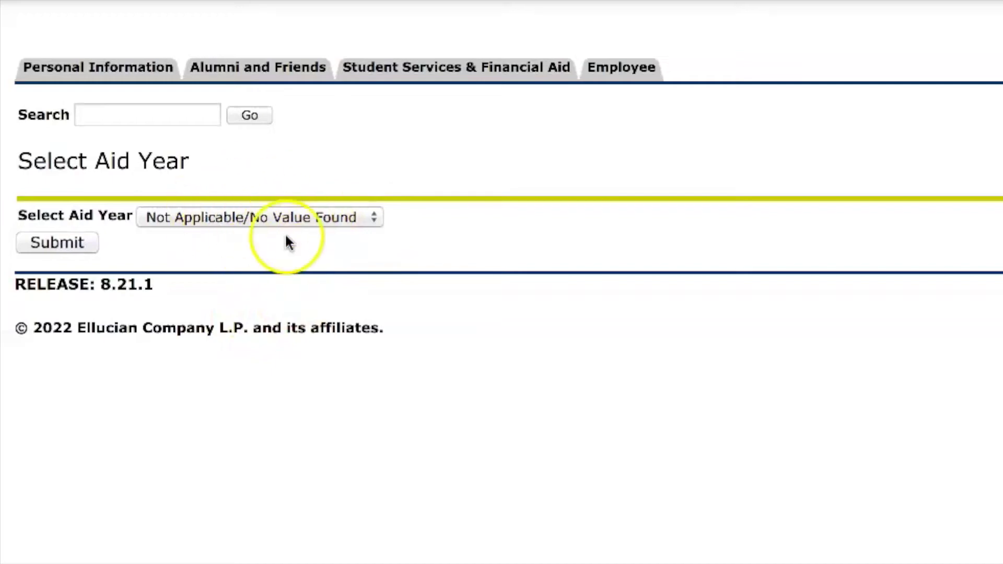
Submit Award Year 2022-2023 and open the Submit Missing Financial Aid Information requirement
left_click(274, 216)
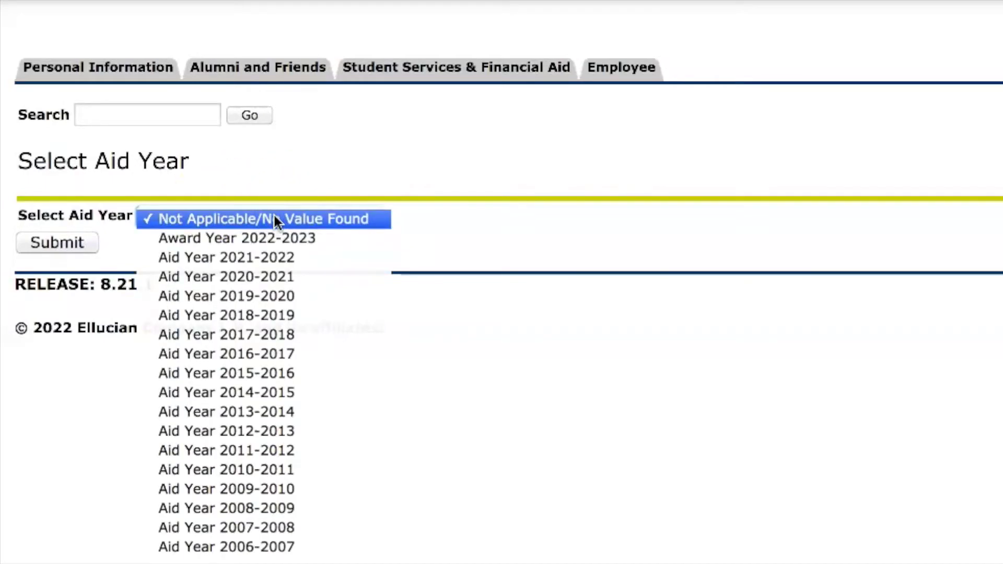
left_click(274, 239)
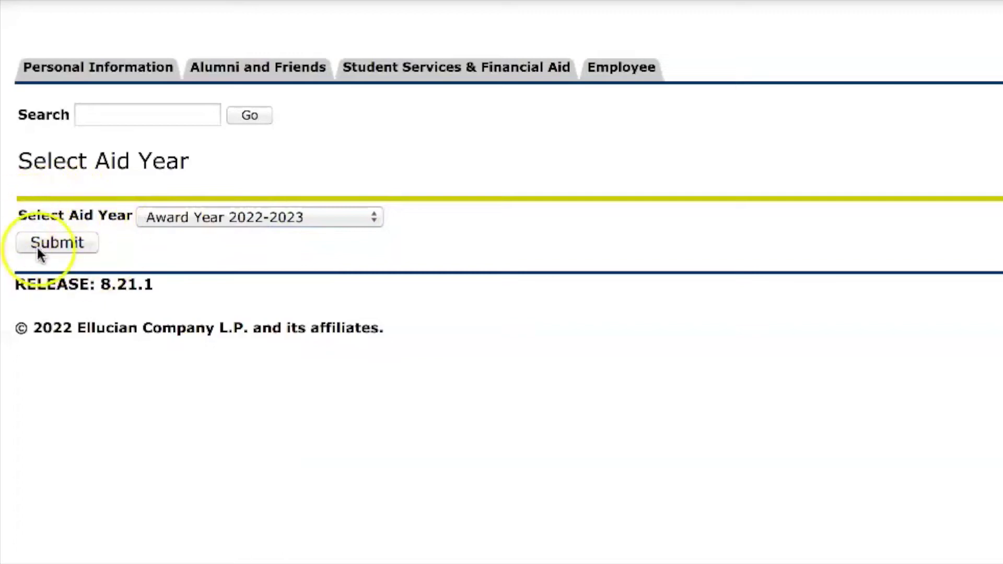
left_click(54, 245)
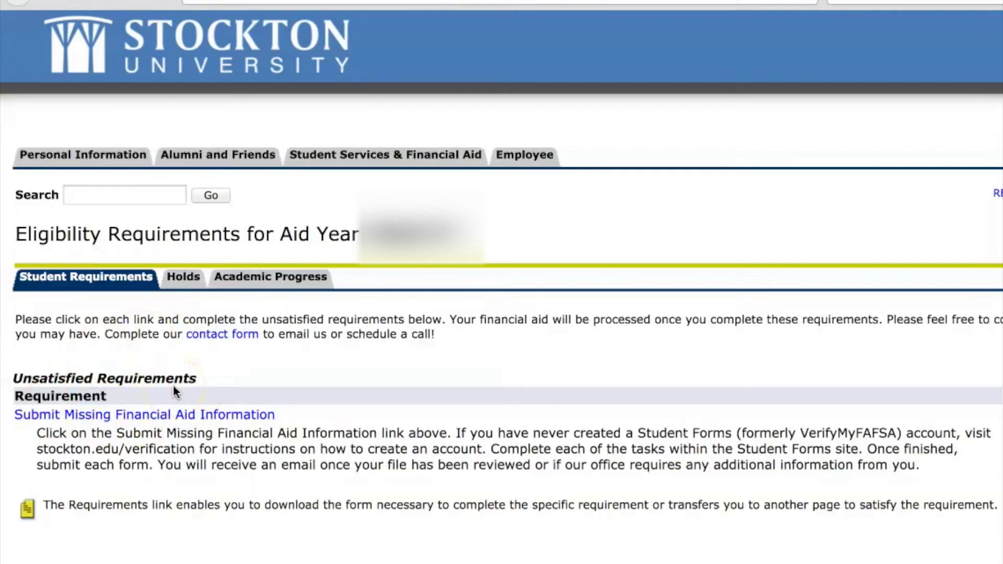
left_click(137, 415)
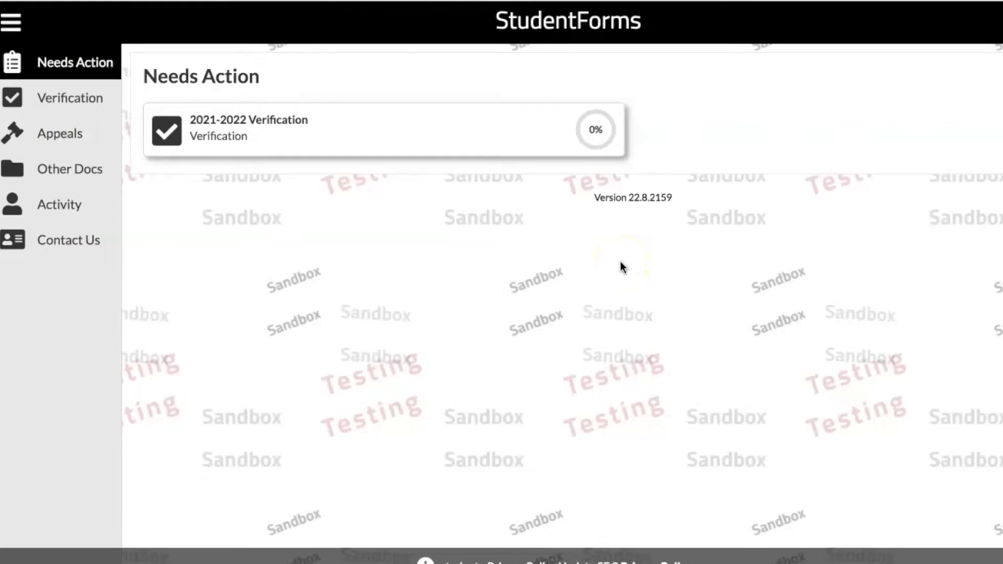
In the 2021-2022 Verification task, cancel and confirm cancelling the Dependent Verification Form's parent e-sign request
left_click(272, 127)
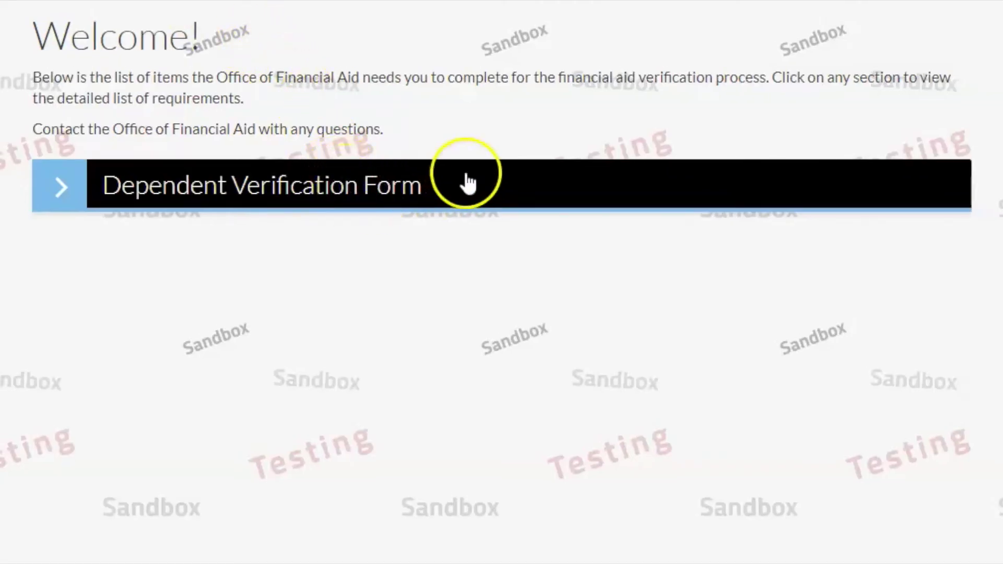
left_click(269, 186)
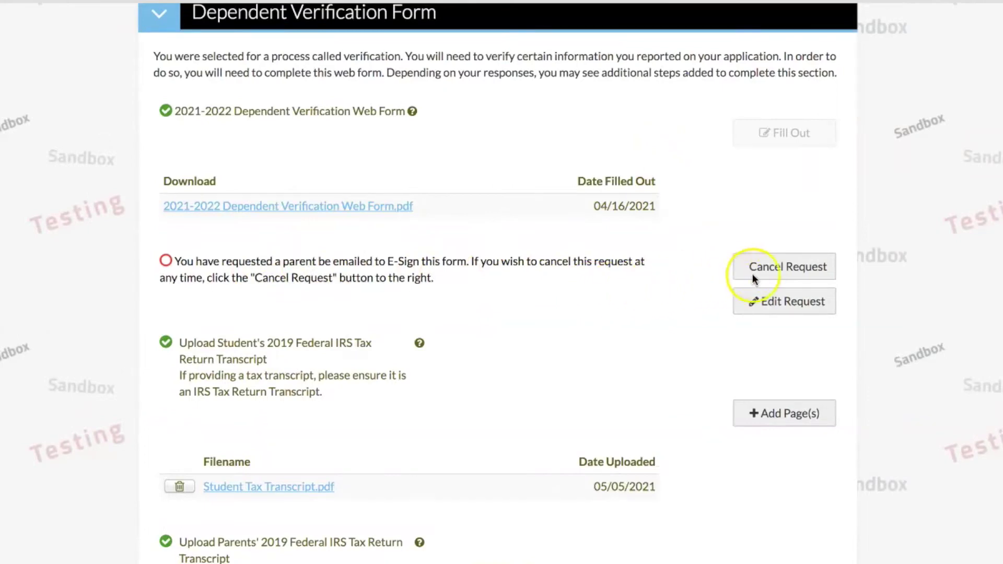
left_click(782, 267)
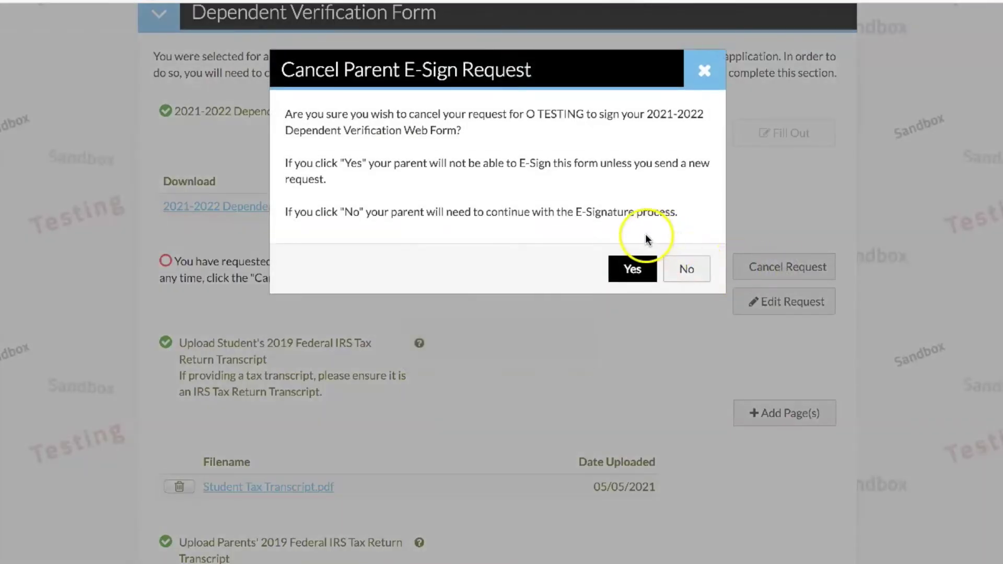
left_click(639, 266)
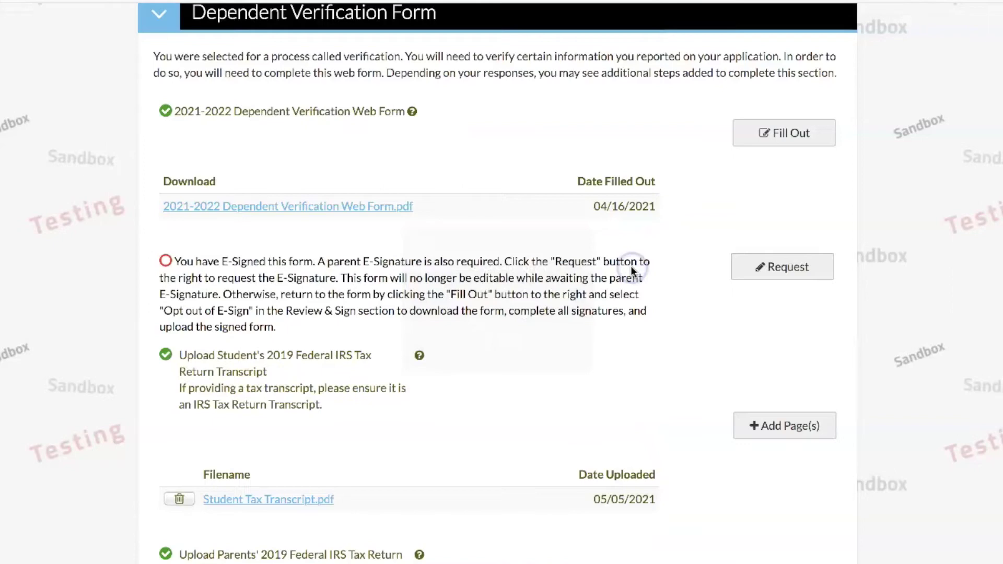
scroll(710, 189, "up", 1)
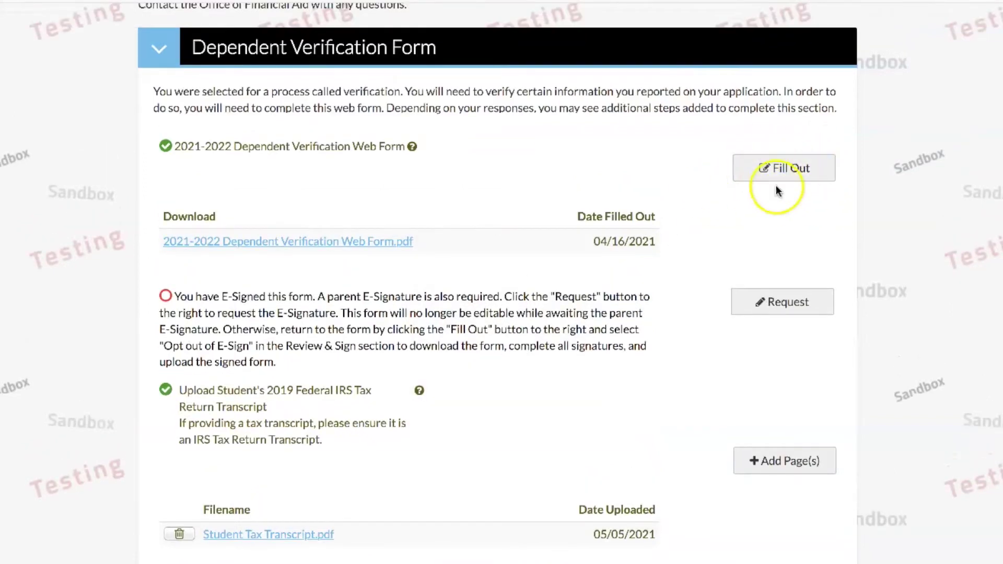
Reopen the web form, set Opt out of E-Sign to YES at Review & Sign, and confirm
left_click(779, 168)
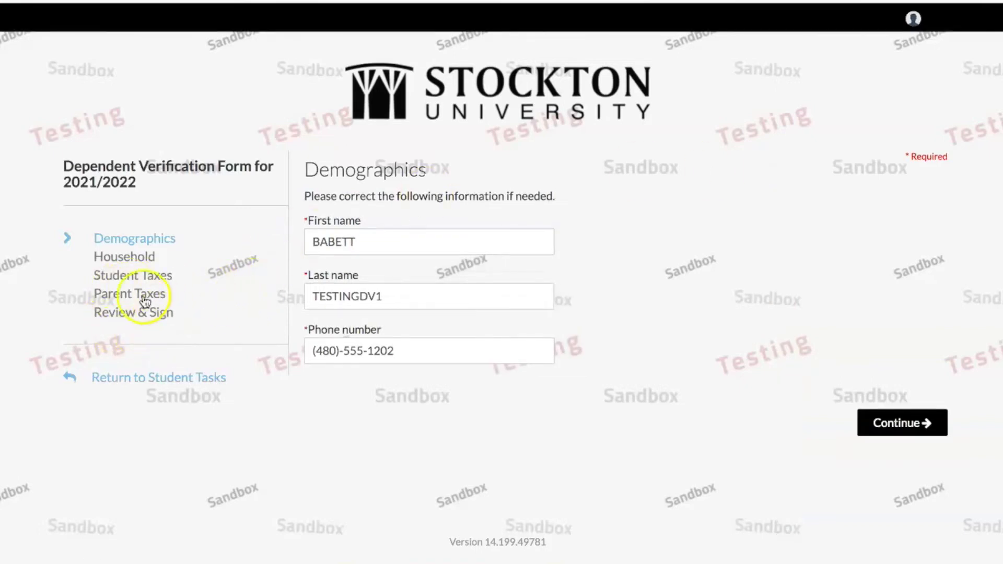
left_click(137, 314)
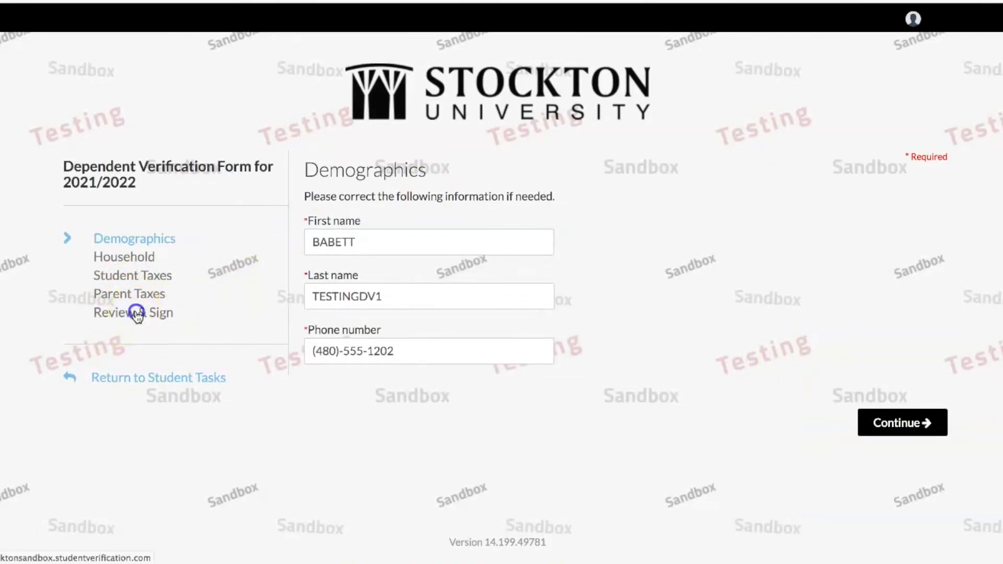
scroll(779, 332, "down", 20)
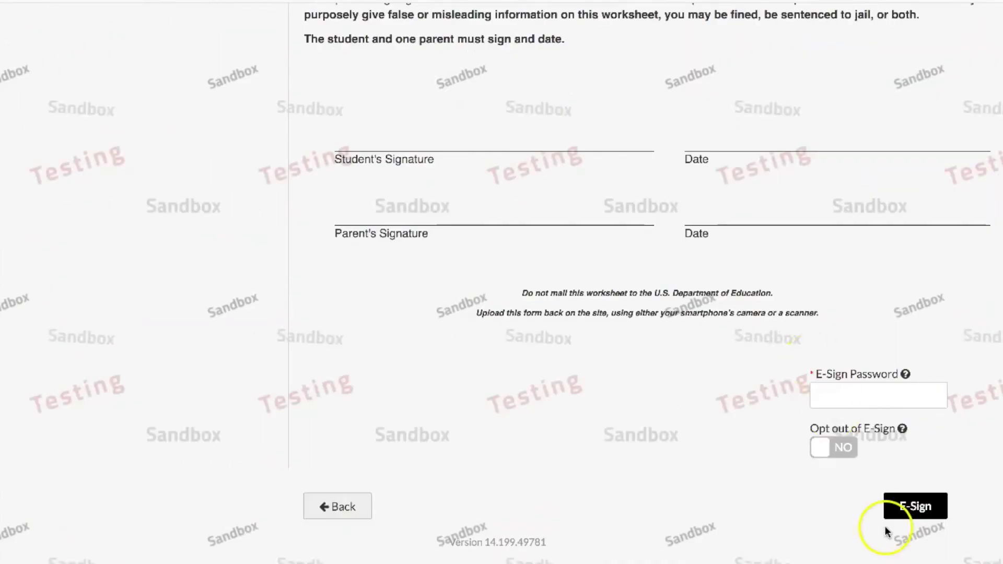
left_click(832, 450)
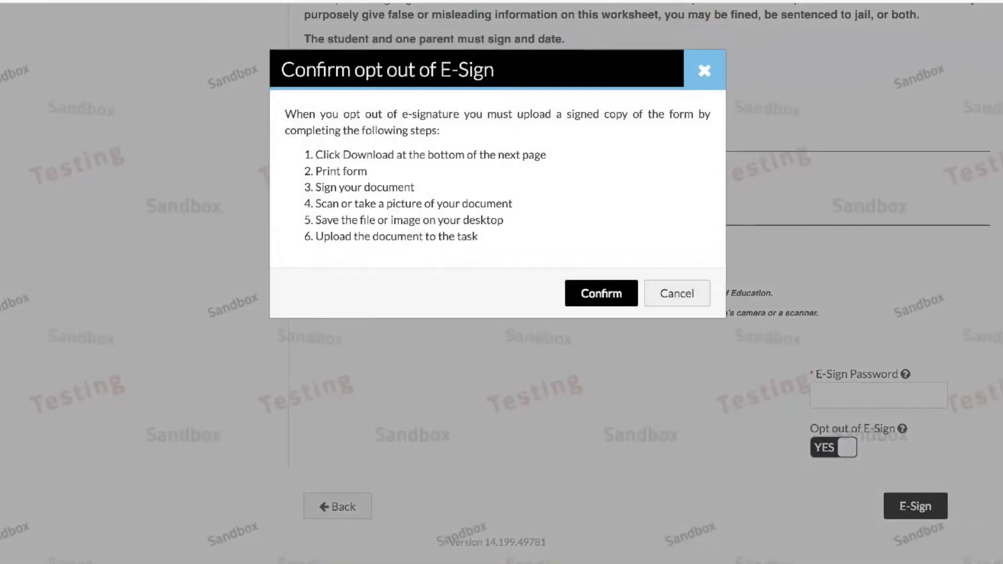
left_click(604, 294)
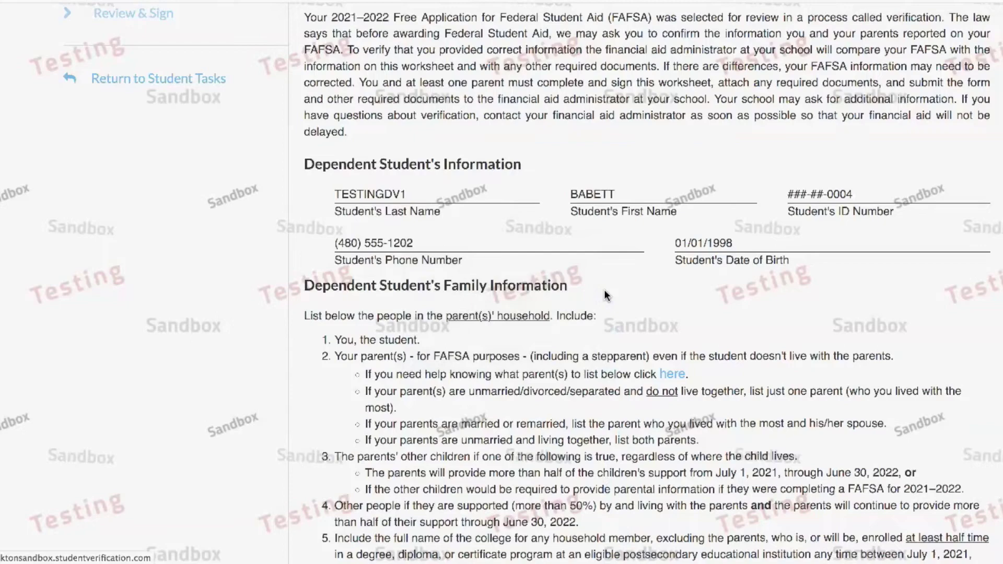
scroll(604, 294, "down", 15)
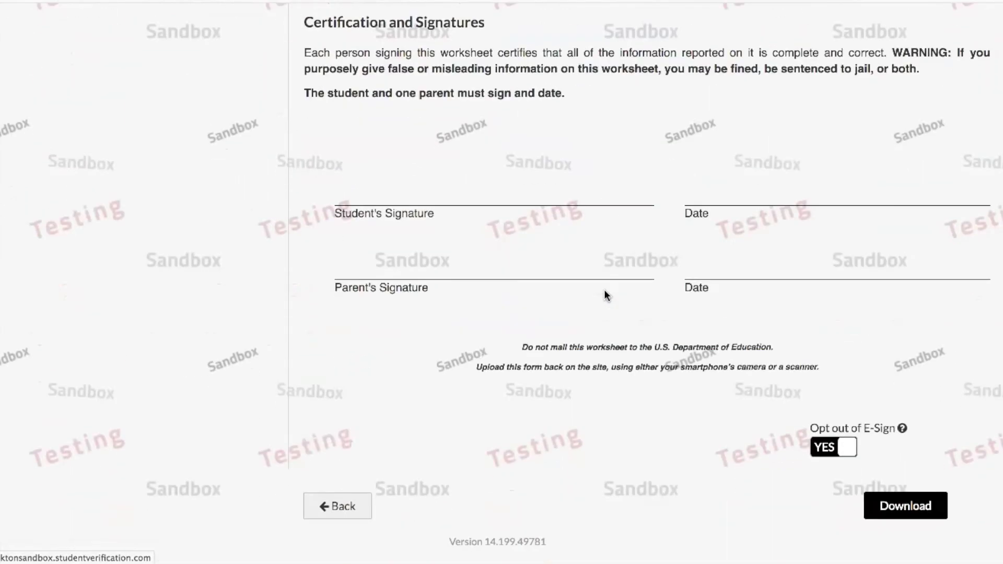
left_click(905, 508)
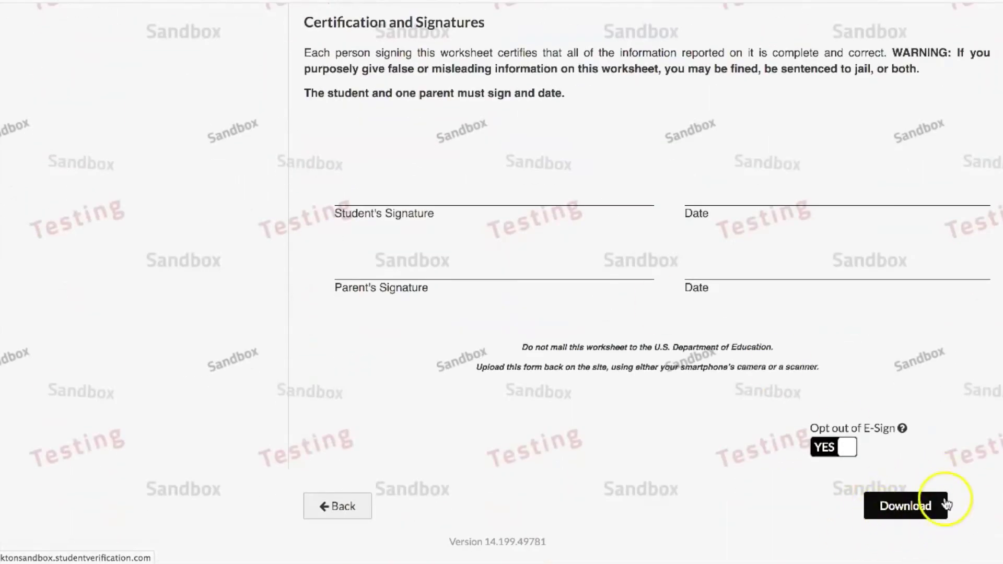
Download the two-page worksheet PDF and scroll down to its Certification and Signatures section
left_click(903, 510)
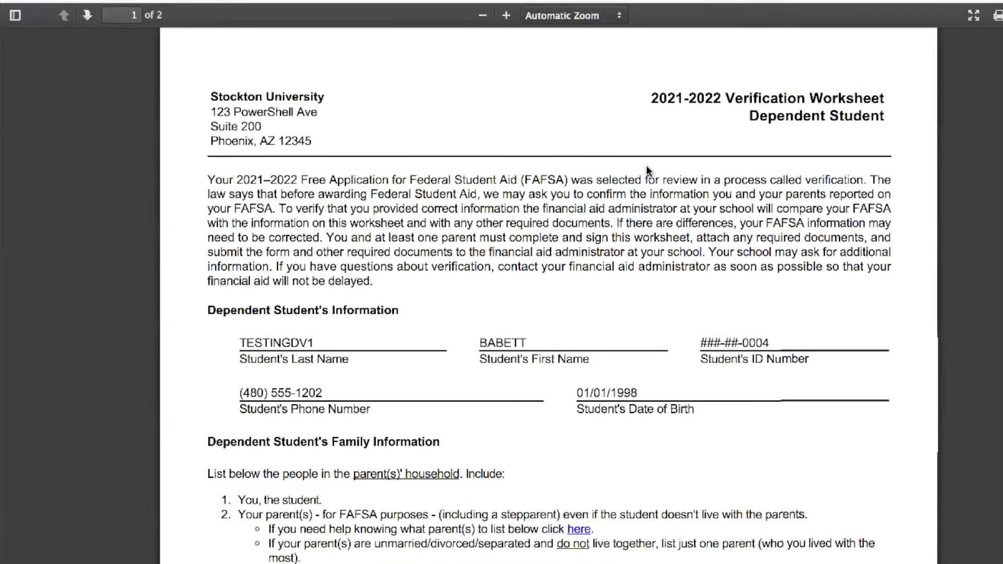
scroll(646, 165, "down", 5)
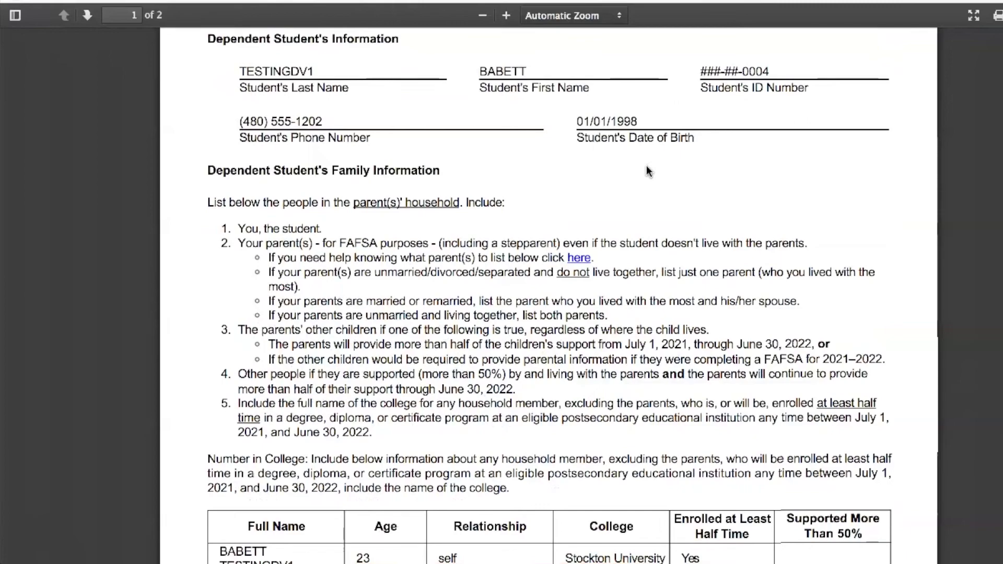
scroll(648, 170, "down", 1)
scroll(646, 170, "down", 7)
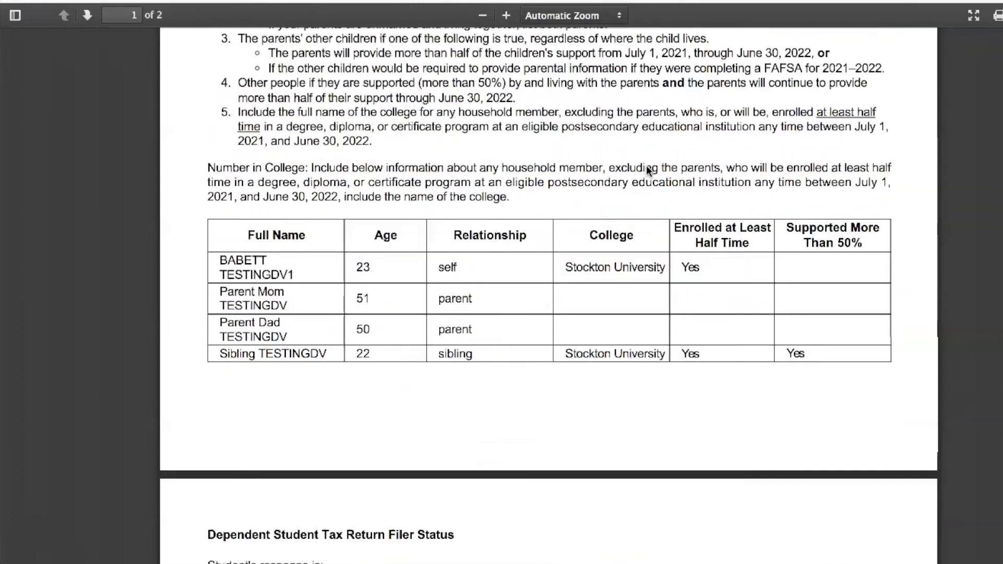
scroll(647, 167, "down", 9)
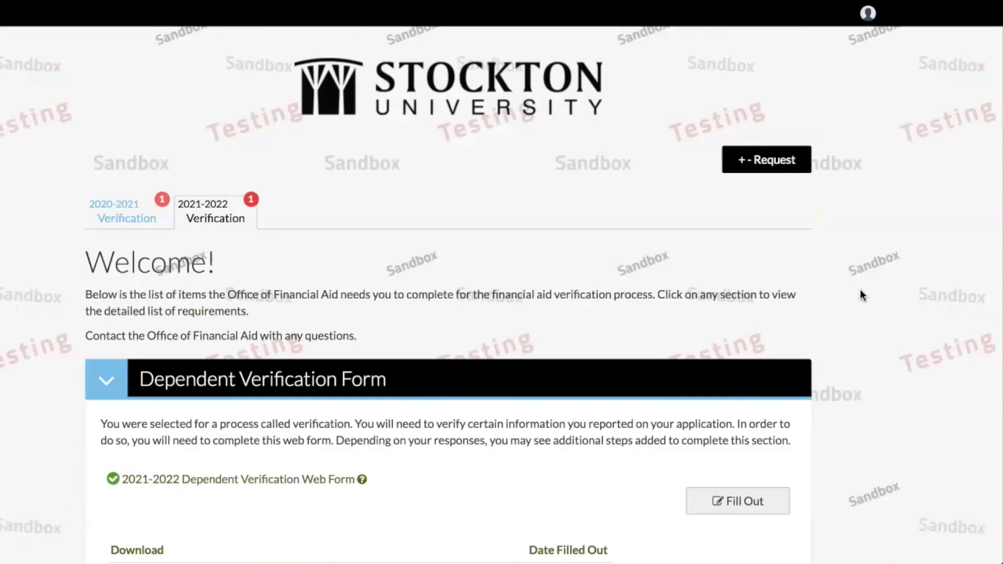
scroll(861, 290, "down", 8)
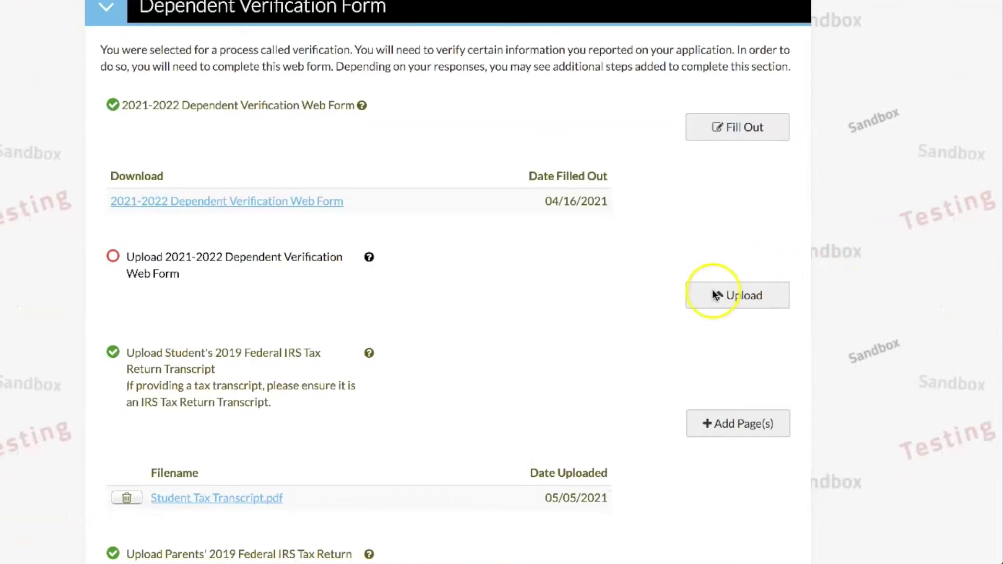
Choose Dependent Verification Web Form.pdf for the upload task and accept it in Preview
left_click(739, 299)
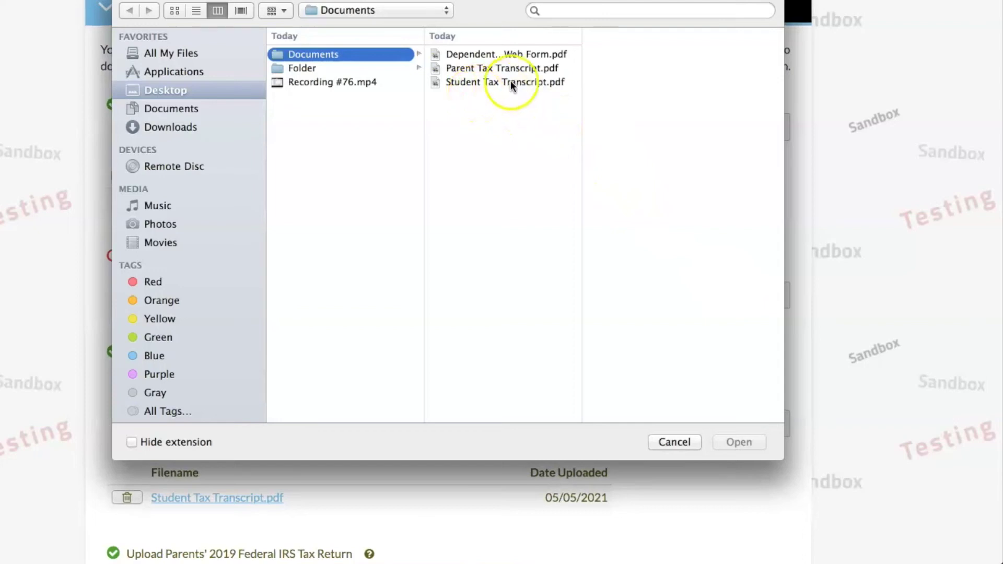
left_click(499, 54)
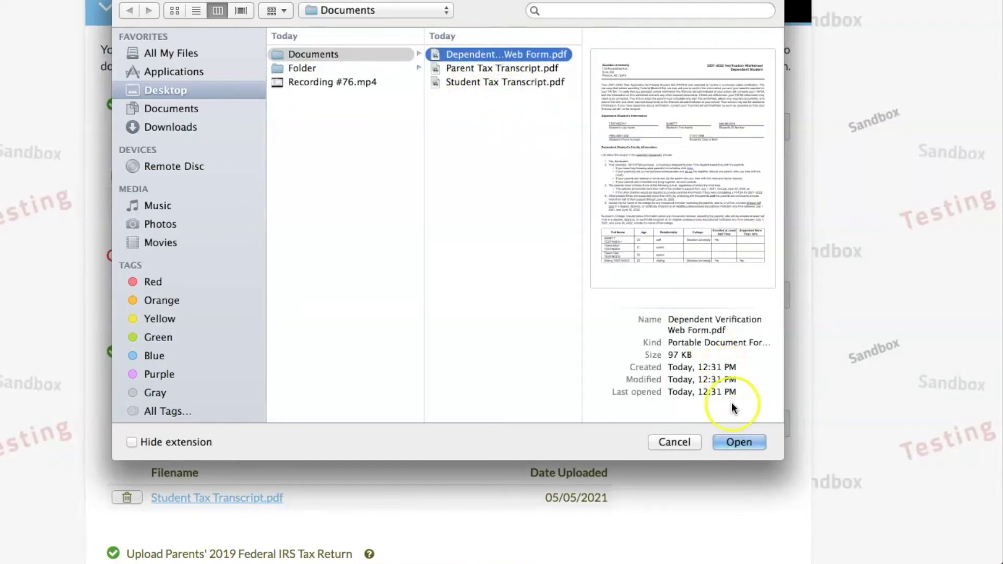
left_click(737, 442)
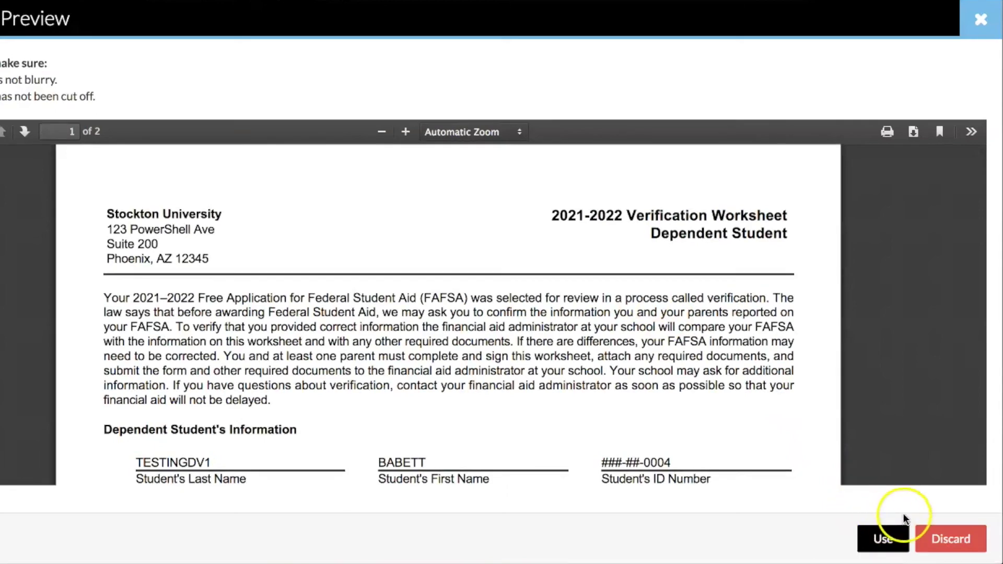
left_click(882, 540)
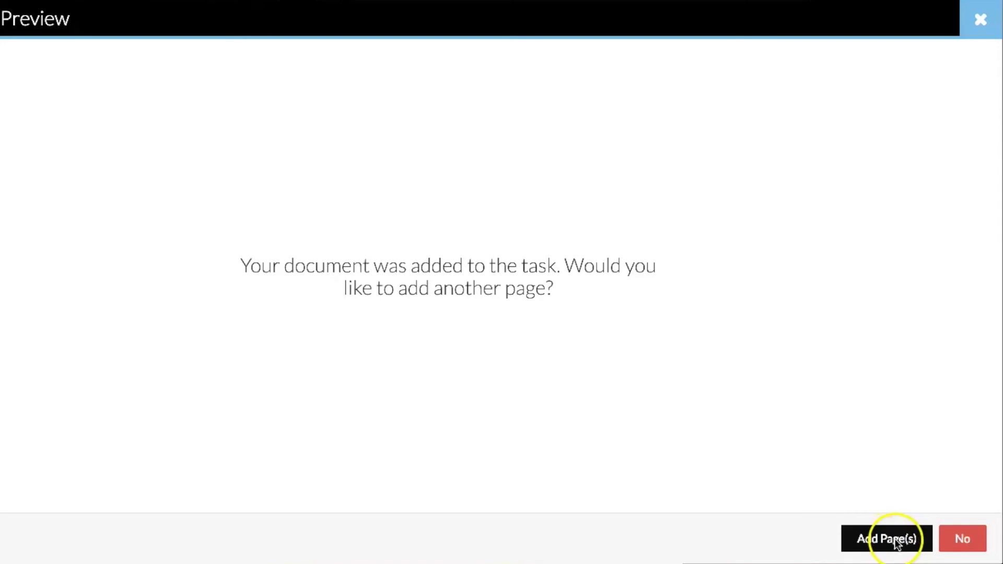
Decline adding another page and scroll down to the Submit button
left_click(961, 539)
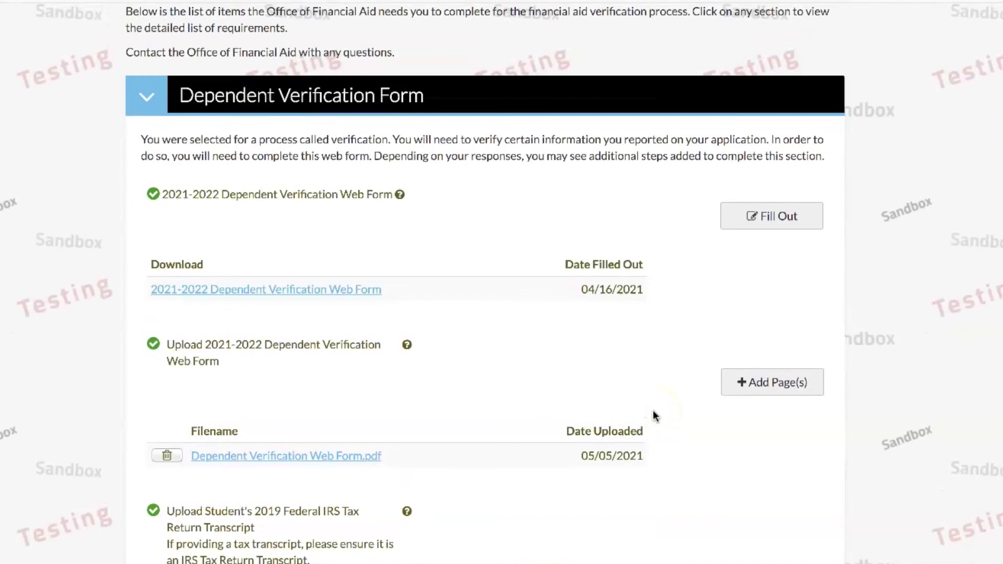
scroll(653, 411, "down", 8)
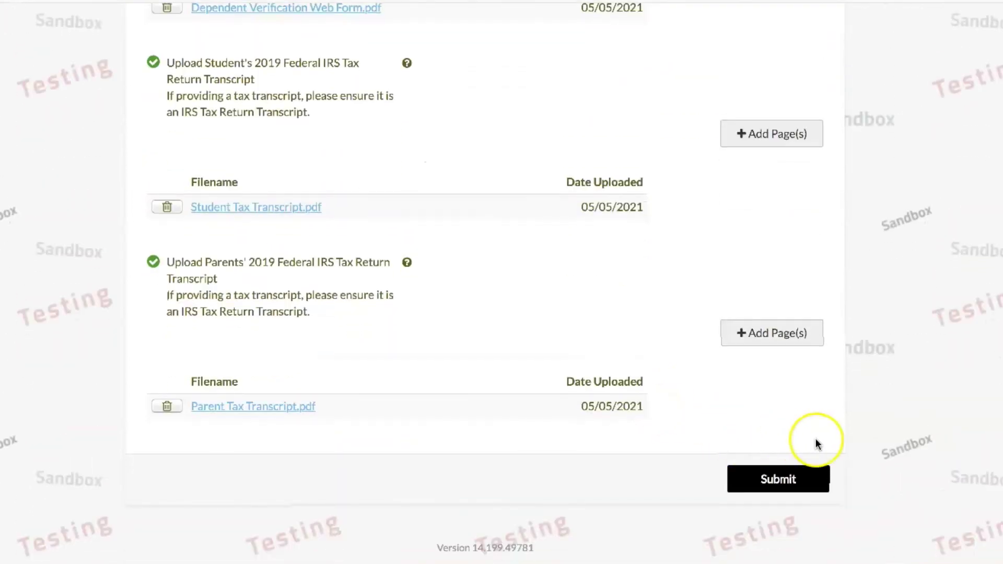